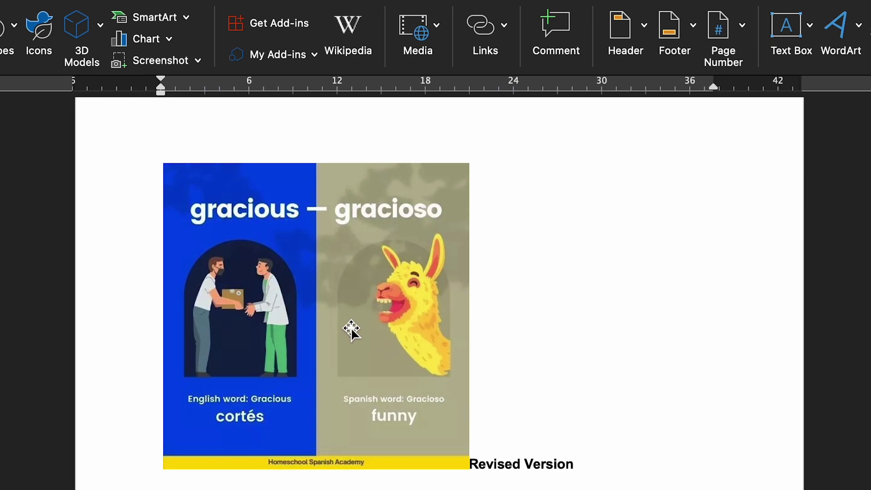
Step: Select the gracious–gracioso infographic and review its Picture Format Wrap Text choices without changing them
click(352, 329)
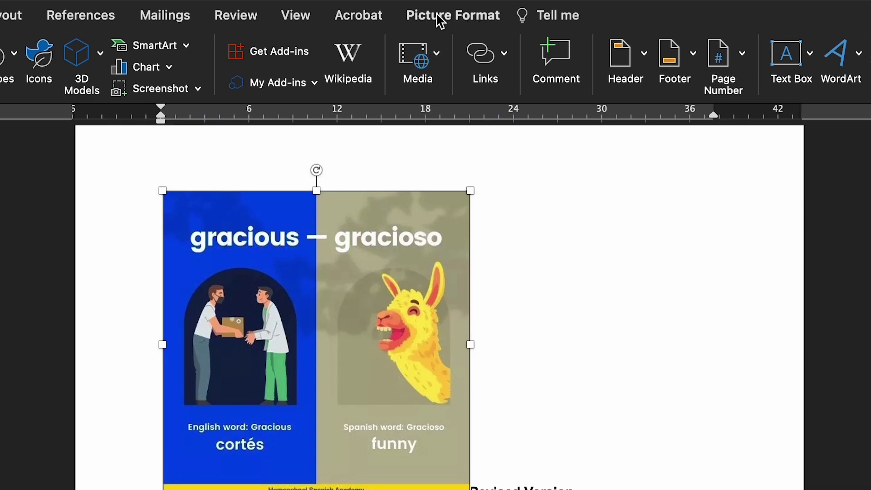
click(453, 20)
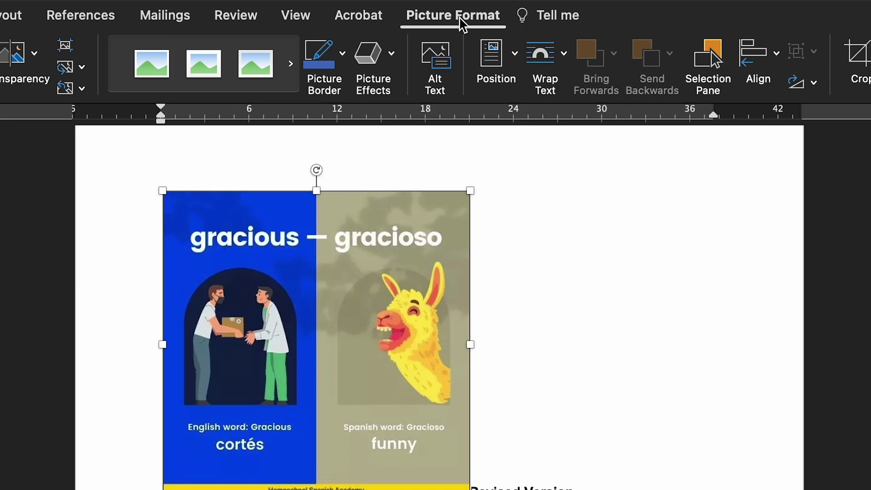
click(540, 66)
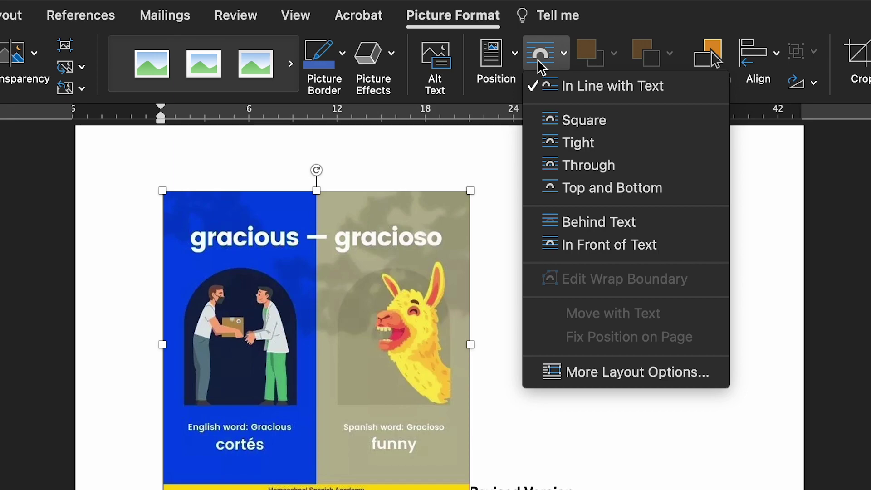
click(573, 86)
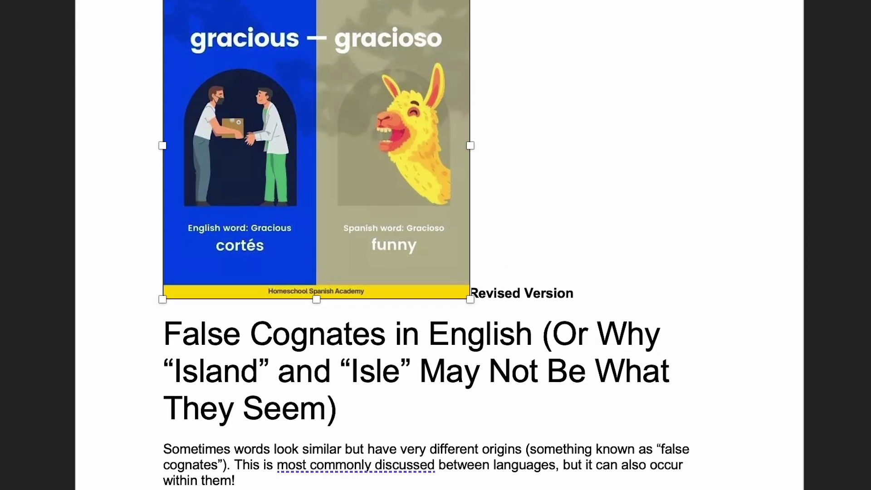
Step: Drag the inline infographic down through the article into the 'What Are False Cognates?' heading line
click(357, 333)
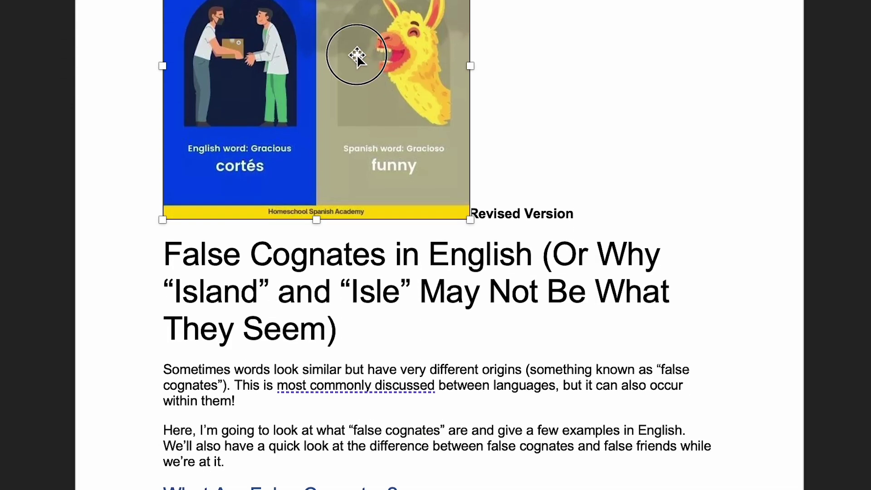
drag(357, 55, 351, 356)
scroll(352, 357, down, 2)
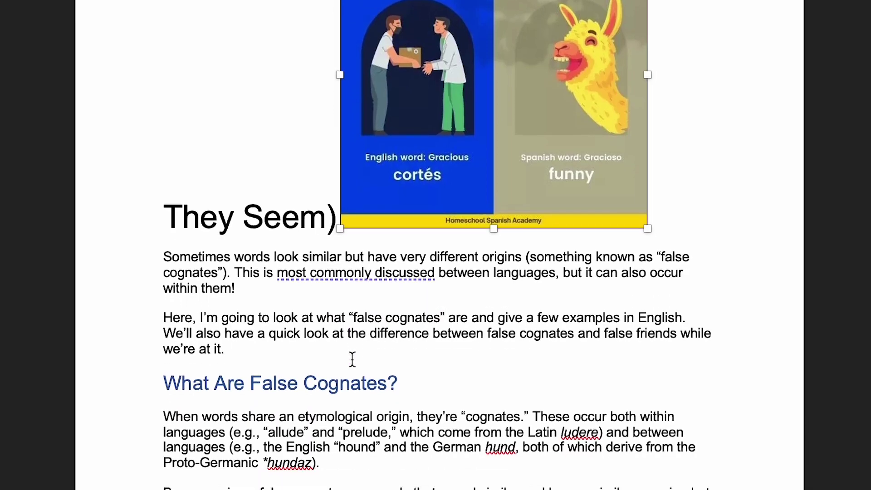
drag(404, 145, 268, 334)
scroll(268, 332, down, 2)
drag(365, 127, 363, 303)
drag(456, 195, 200, 202)
drag(254, 188, 192, 181)
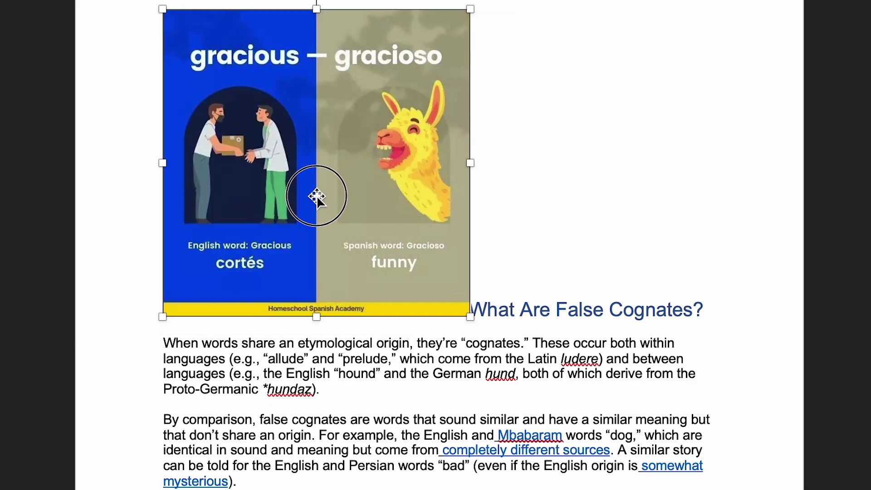
scroll(310, 328, down, 4)
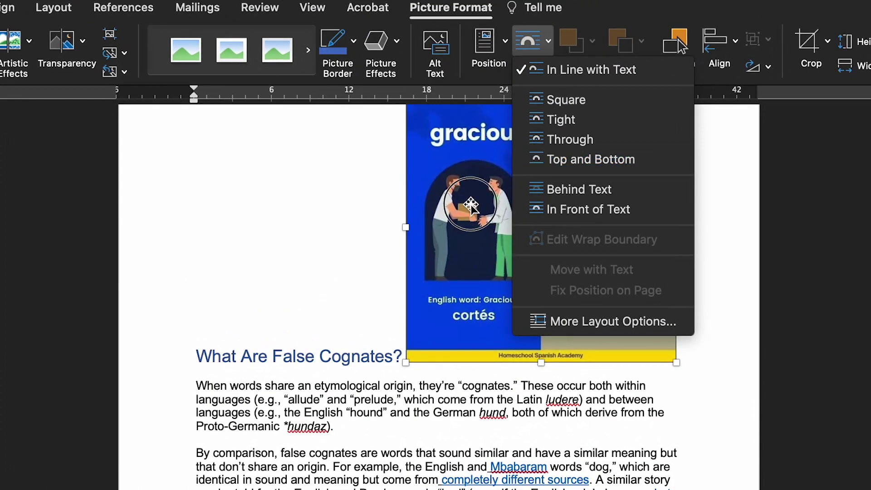
Step: Try placing the infographic left and right of the heading, then undo to keep it below
click(471, 205)
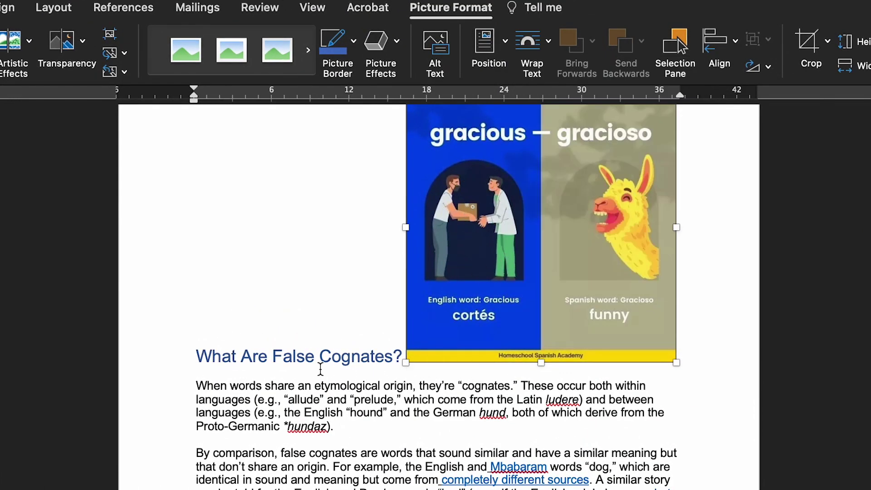
drag(464, 331, 278, 345)
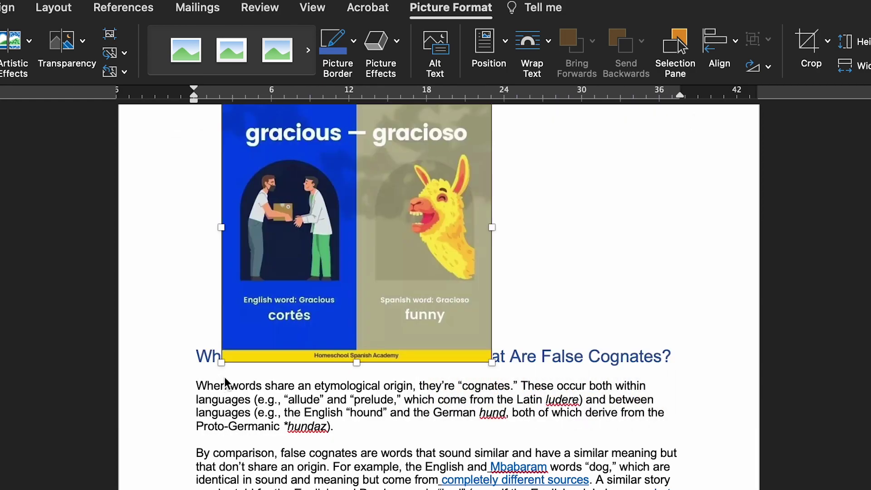
drag(354, 330, 300, 332)
drag(385, 329, 604, 326)
key(cmd+z)
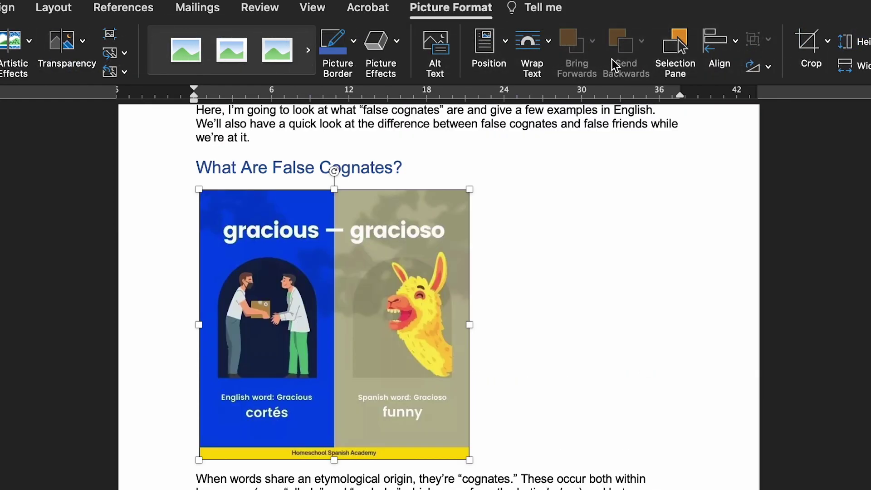
Step: Set wrapping to Square, then Top and Bottom, and settle the picture just under the heading
click(535, 44)
click(562, 99)
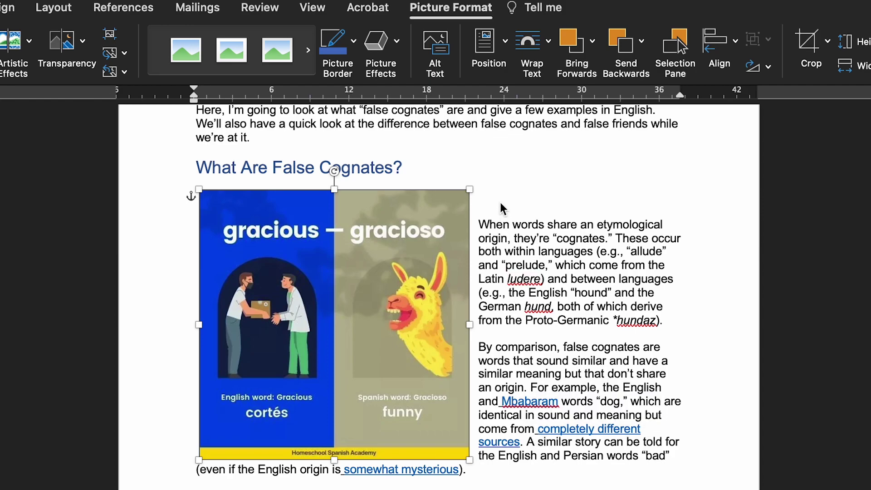
click(529, 41)
click(576, 160)
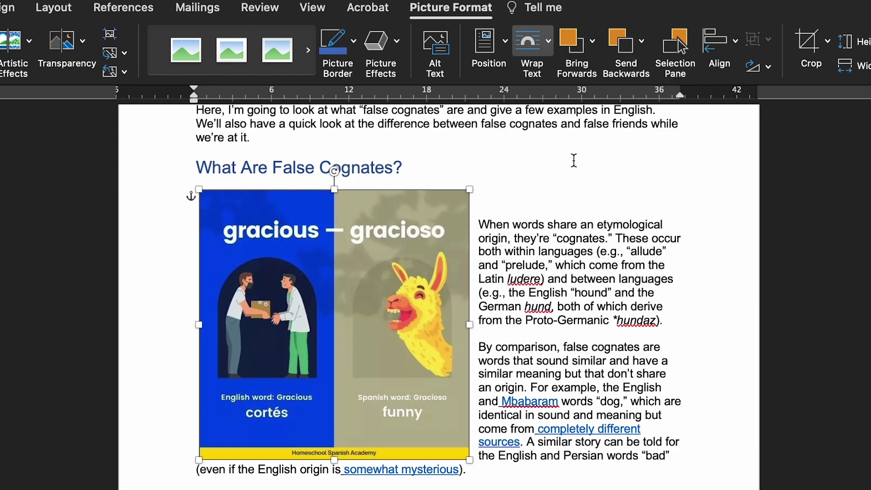
drag(373, 336, 354, 393)
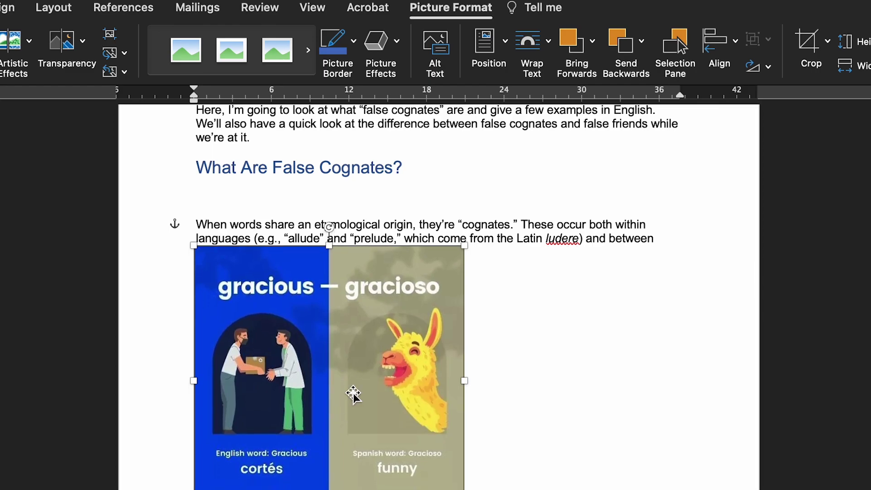
drag(354, 394, 350, 333)
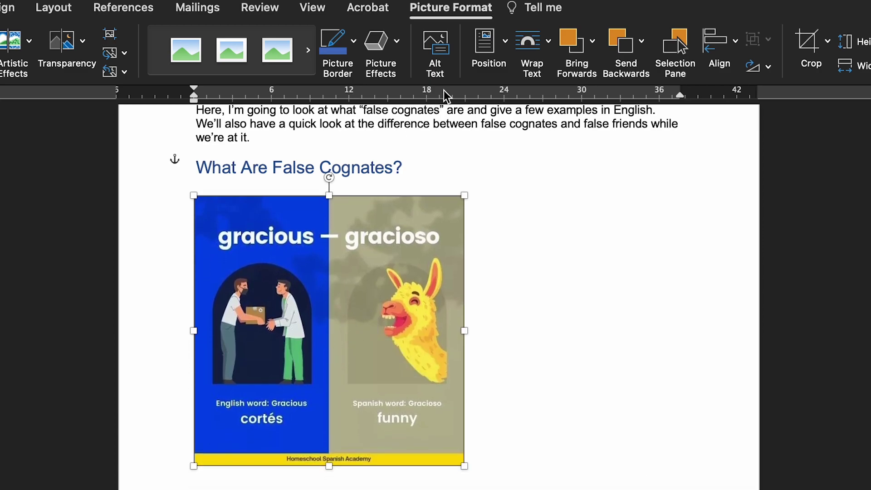
Step: Switch wrapping from Tight to Through and shift the infographic right so text flows both sides
click(528, 42)
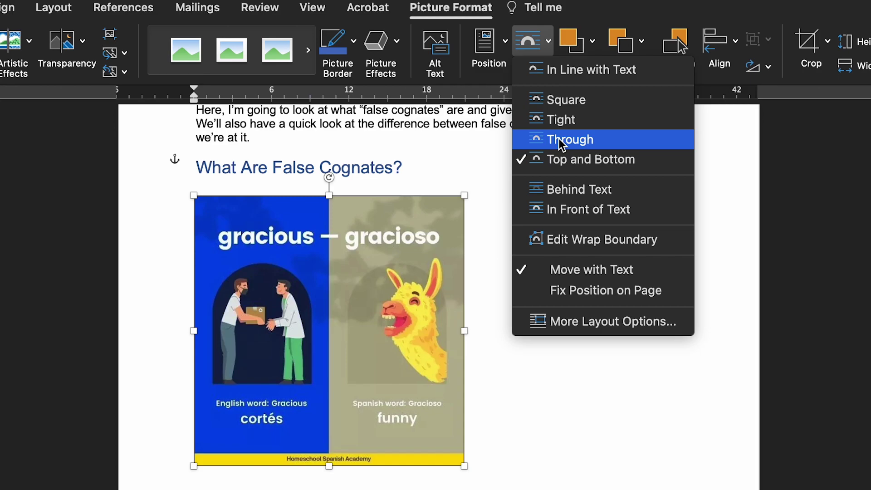
click(560, 121)
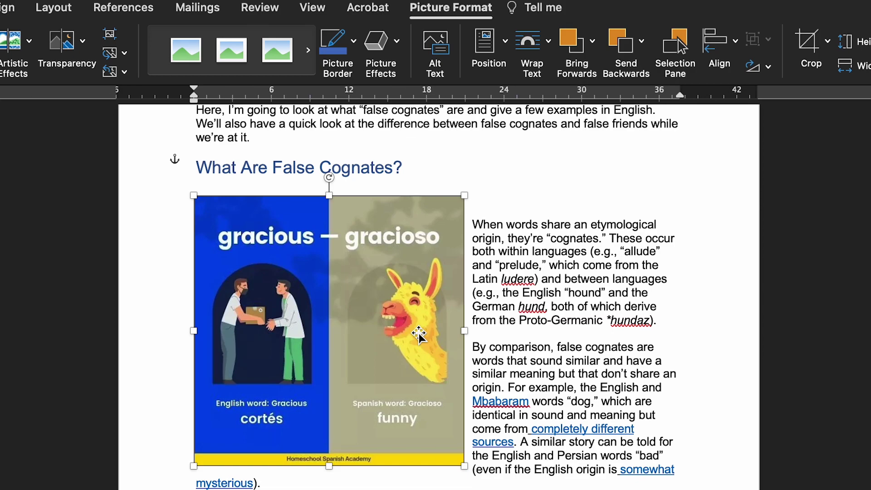
click(529, 46)
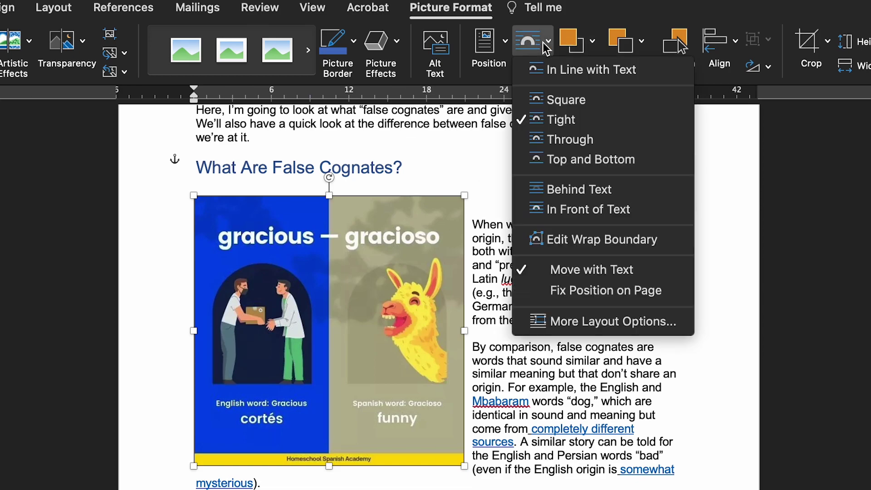
click(551, 140)
drag(379, 340, 455, 343)
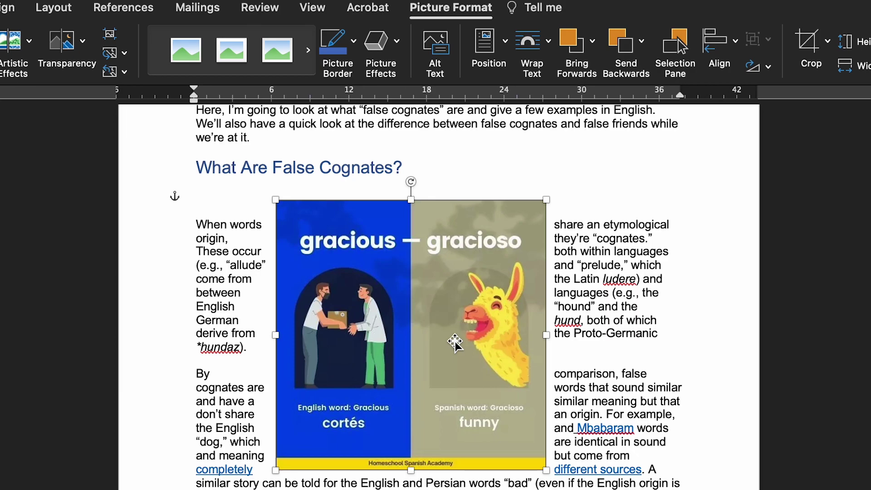
click(539, 44)
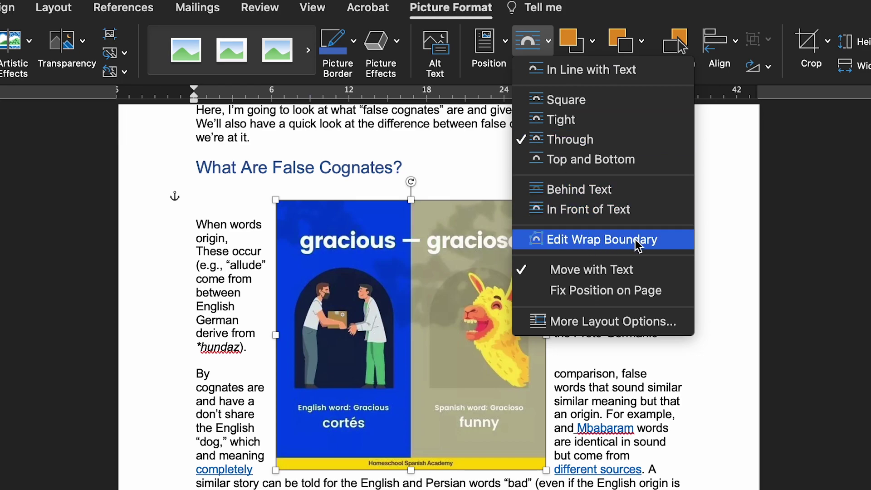
Step: Edit the wrap boundary, pulling the top-right, bottom-right and top-left points inward
click(621, 243)
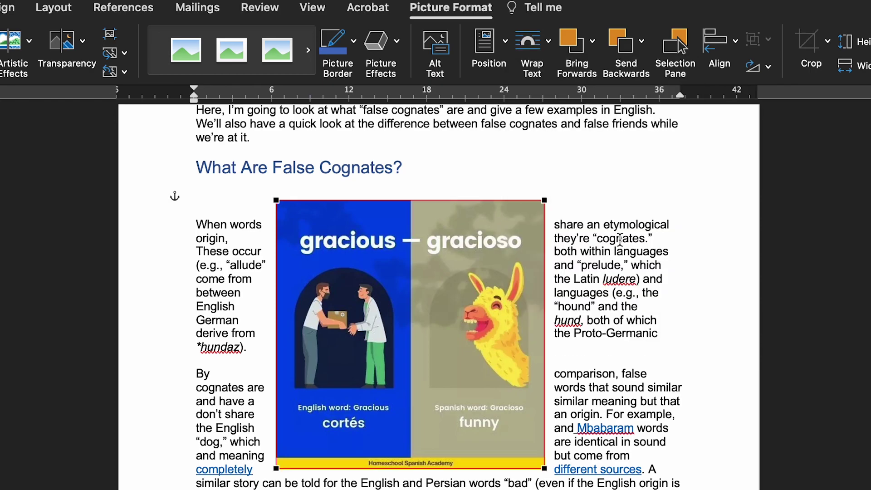
drag(545, 200, 511, 231)
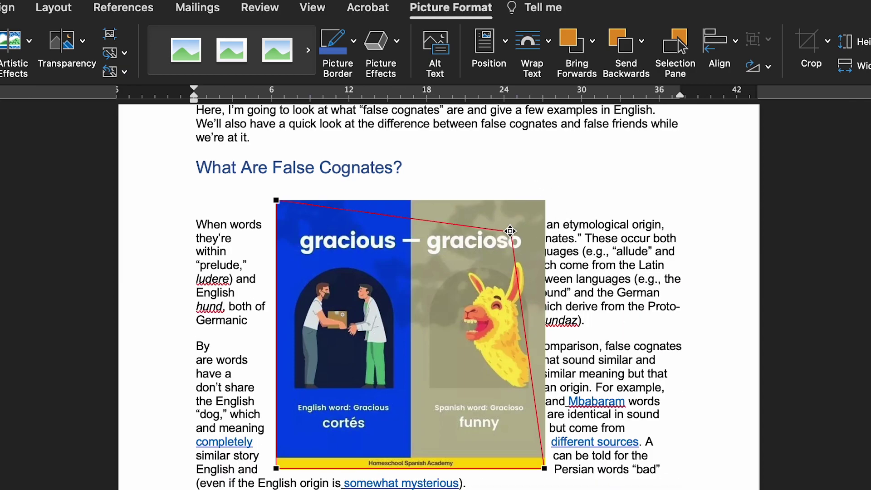
drag(544, 468, 518, 435)
drag(276, 201, 312, 248)
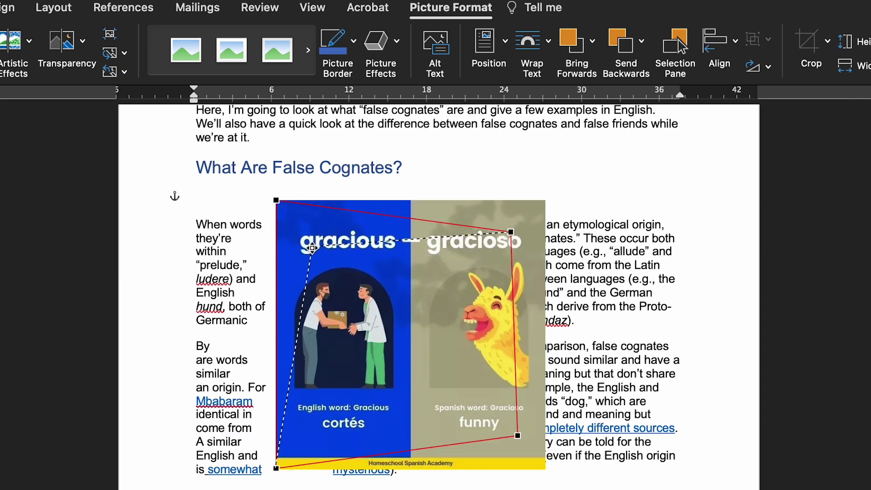
click(289, 222)
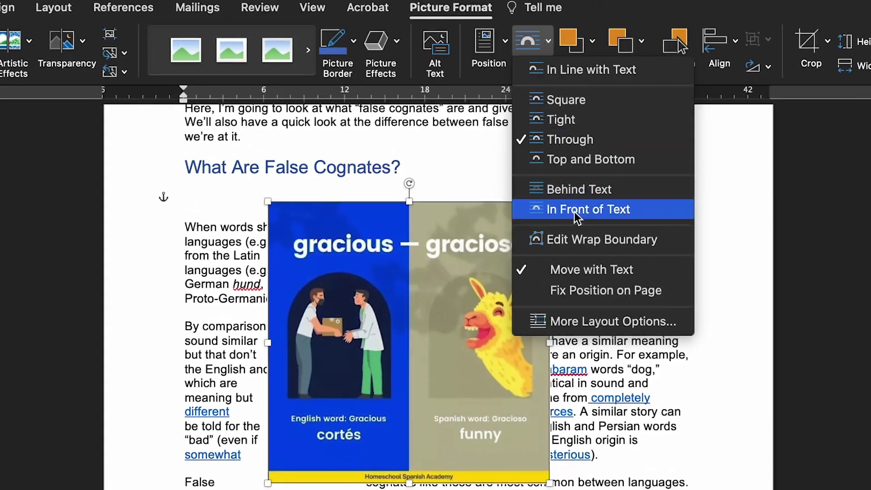
Step: Try Behind Text wrapping on the infographic, then switch it to In Front of Text
click(579, 194)
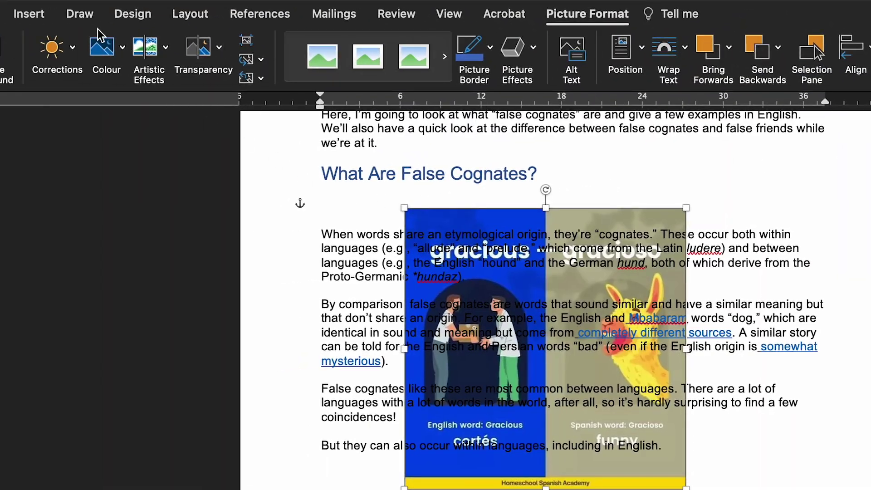
click(131, 13)
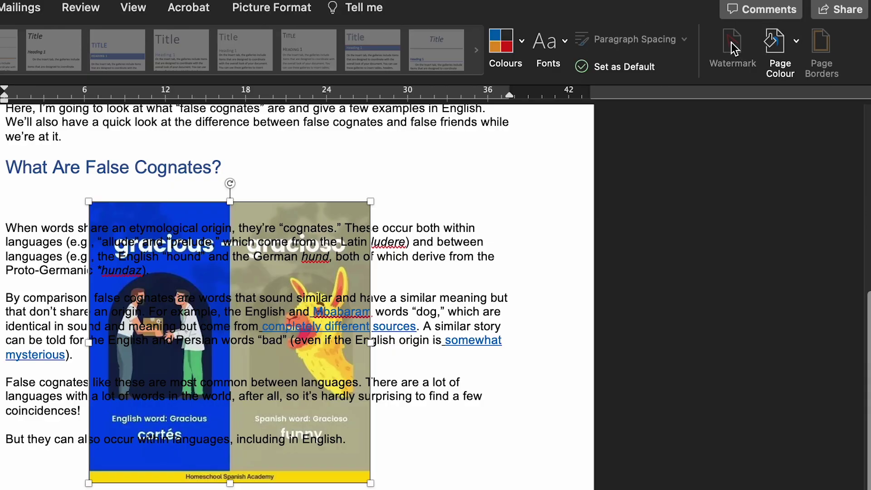
click(478, 462)
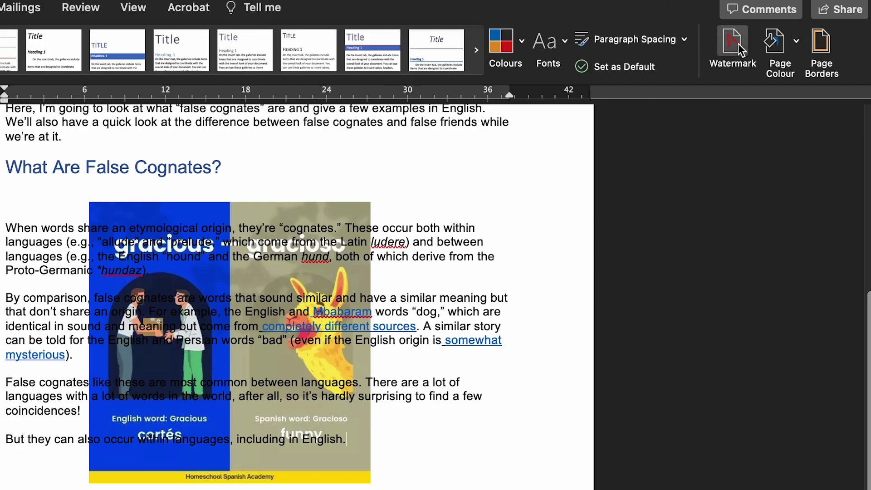
click(272, 213)
click(351, 40)
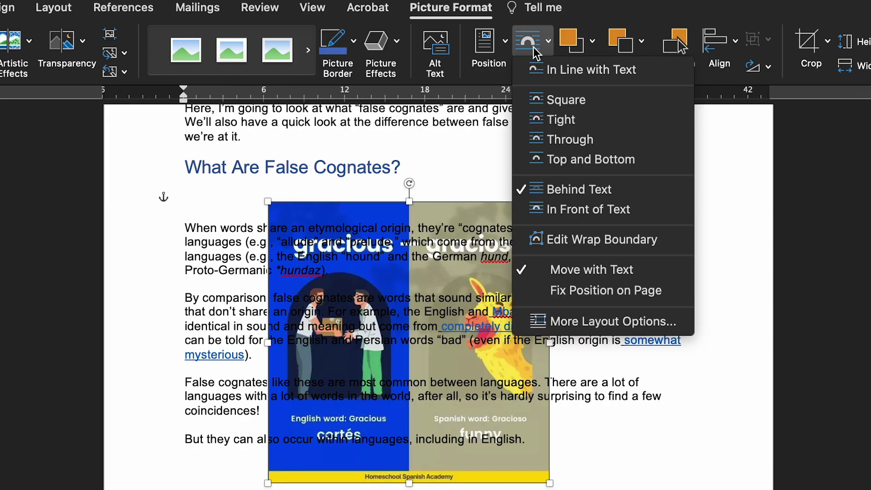
click(574, 213)
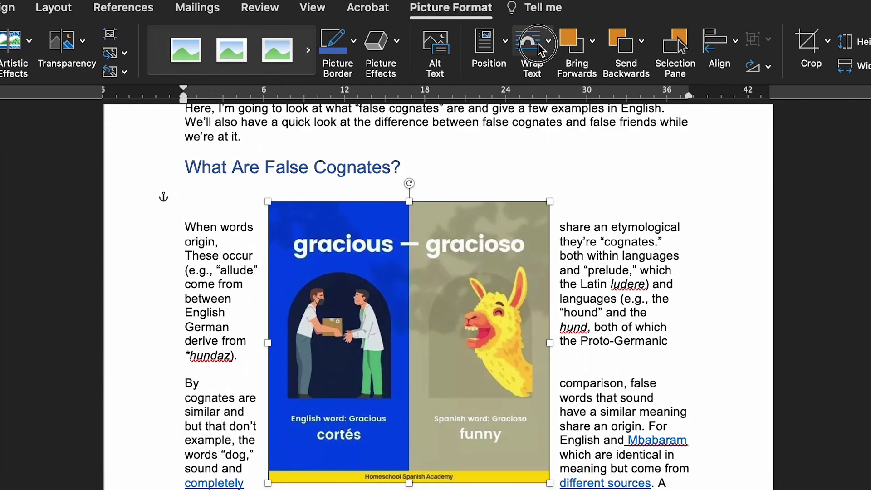
Step: Set the infographic's text wrapping to Square
click(539, 48)
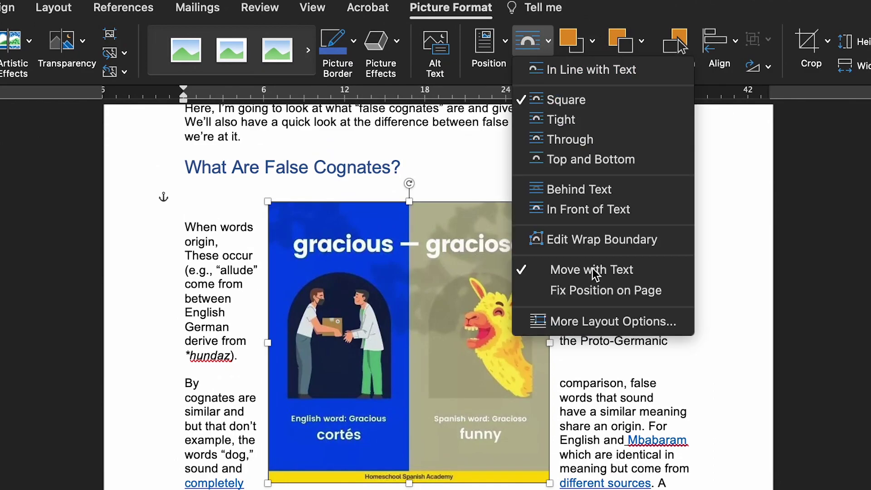
click(530, 46)
click(530, 56)
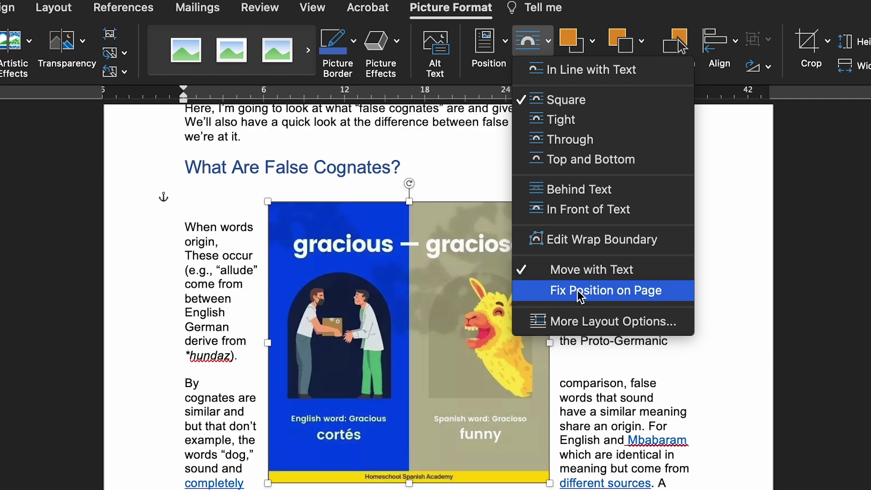
click(406, 294)
Step: Drag the infographic to the left margin, then deselect it by clicking into the heading
drag(432, 294, 347, 302)
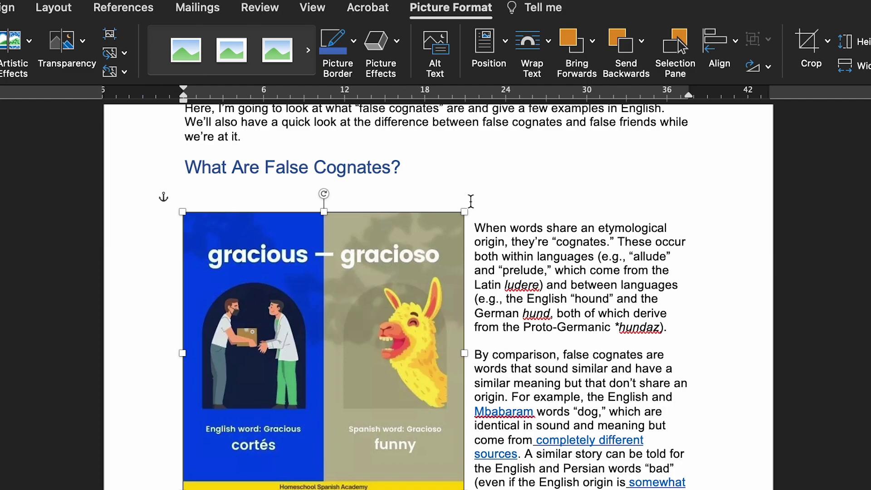
click(470, 201)
key(Return)
key(BackSpace)
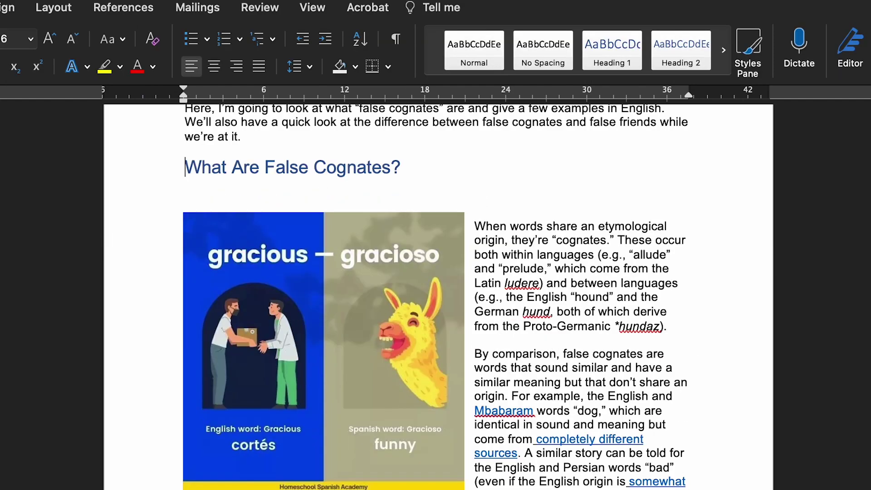
Step: Apply Fix Position on Page to the infographic and test it by moving the heading
click(461, 264)
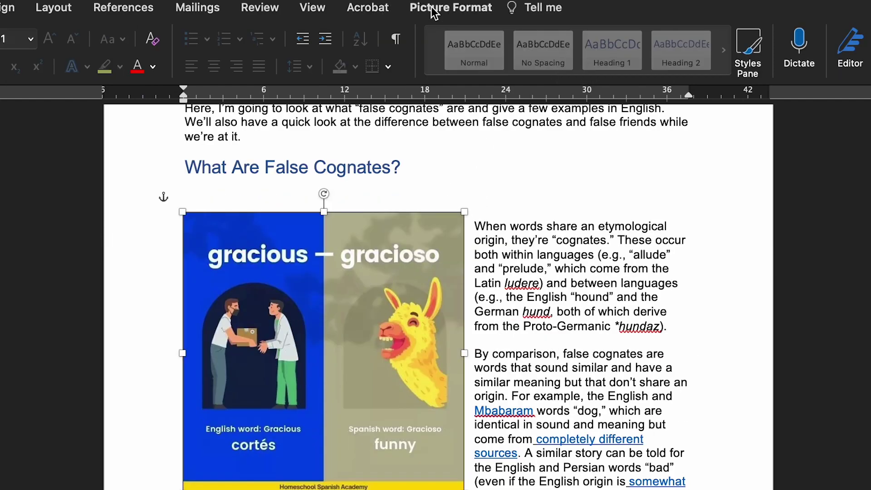
click(434, 12)
click(529, 41)
click(568, 291)
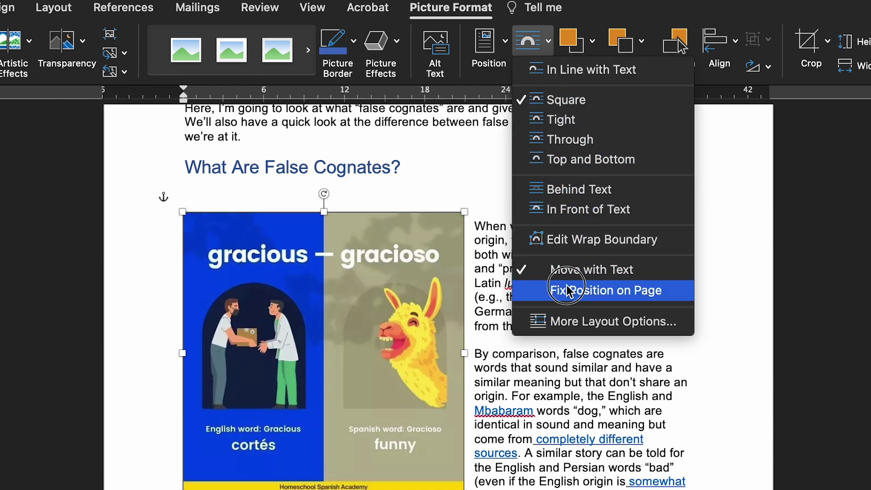
click(185, 168)
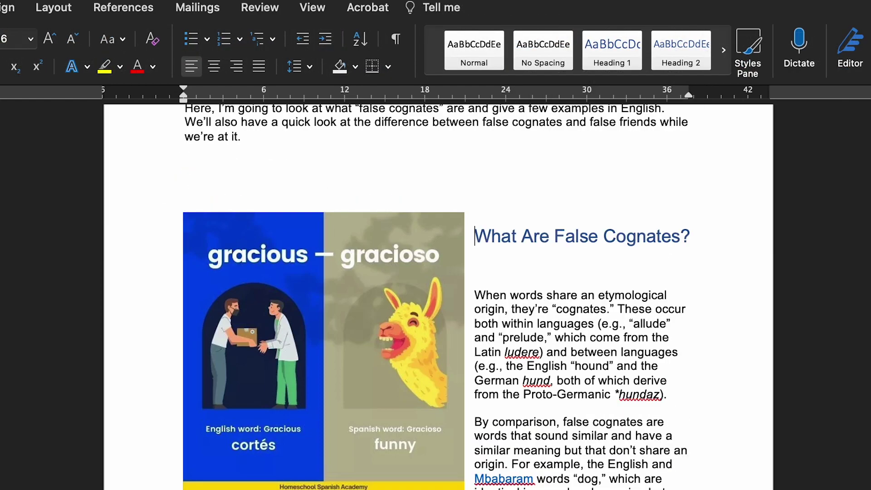
key(BackSpace)
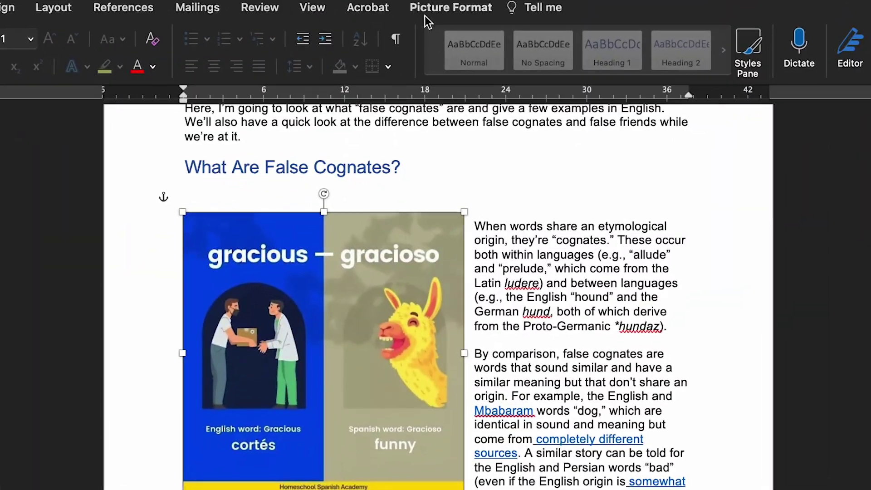
Step: Open Advanced Layout's Text Wrapping via More Layout Options, showing Square wrapping with 0.75 pi spacing
click(426, 16)
click(536, 63)
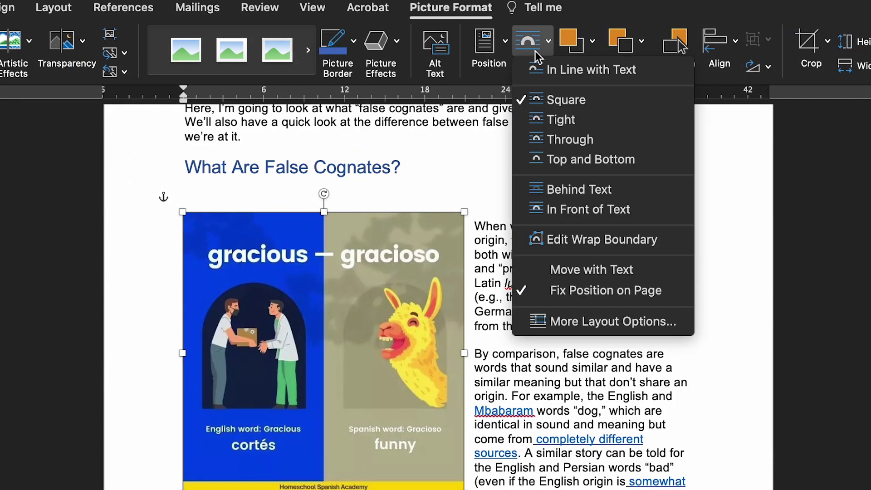
click(608, 323)
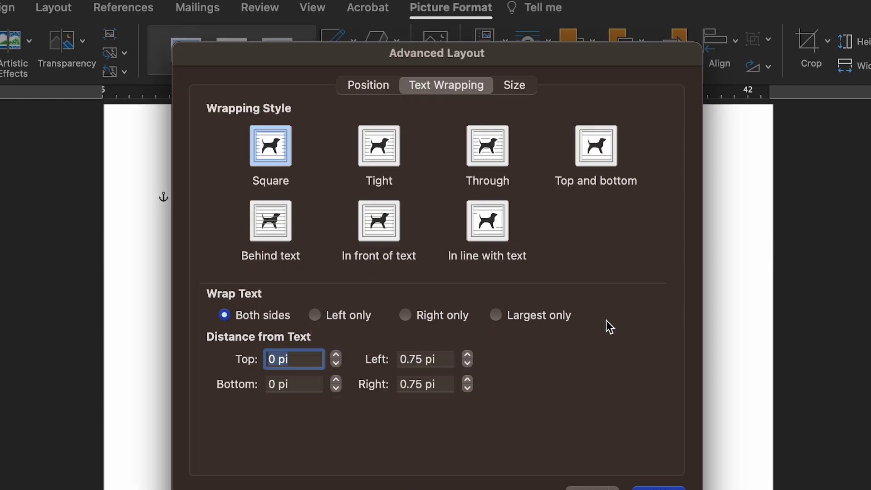